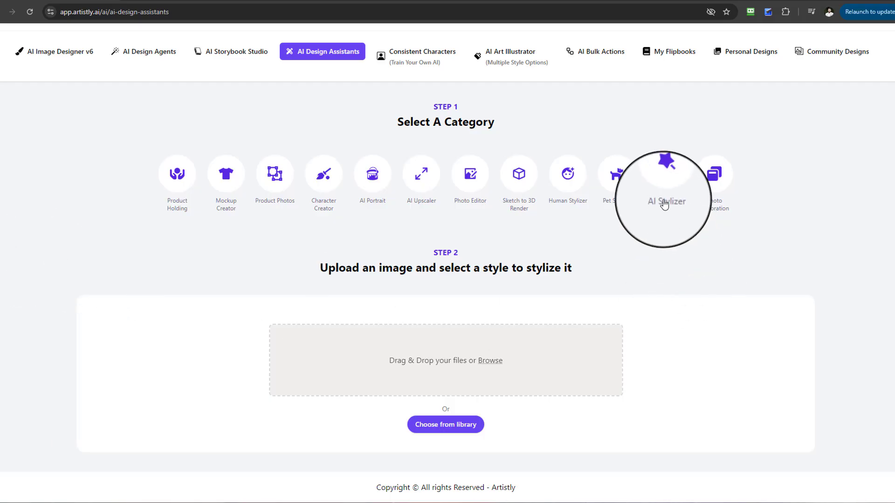
Select the AI Stylizer category and scroll back up to the top of the page.
left_click(665, 182)
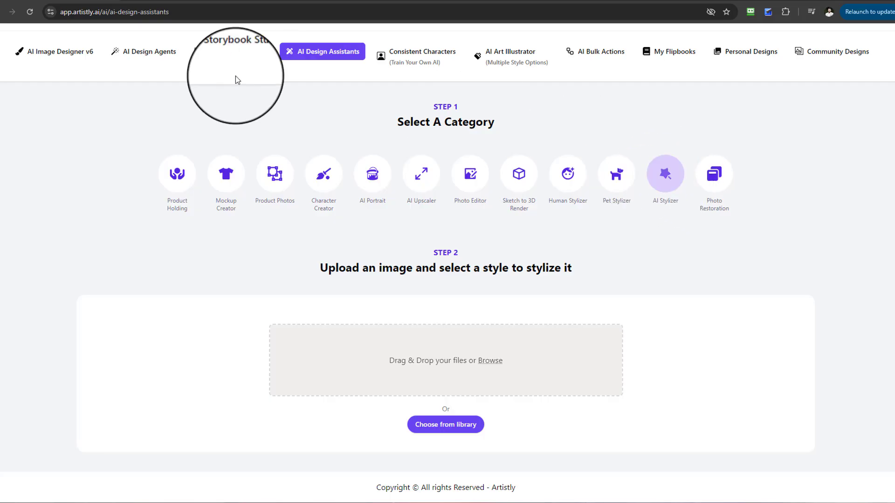
scroll(304, 140, "up", 1)
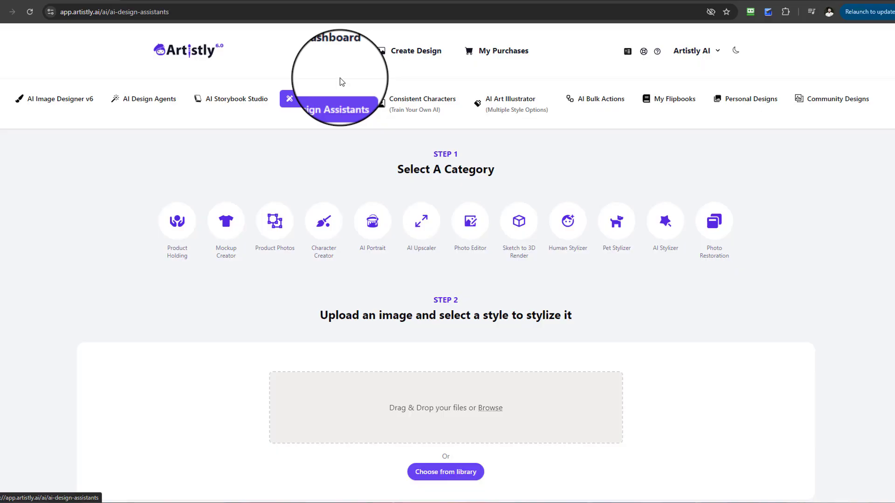
Visit the dashboard and Fast AI Image Designer, then return to AI Design Assistants.
left_click(341, 59)
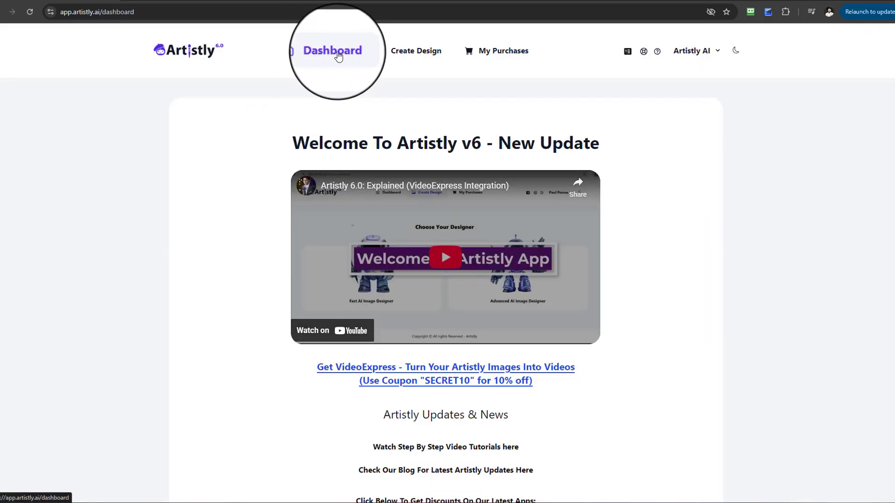
left_click(401, 55)
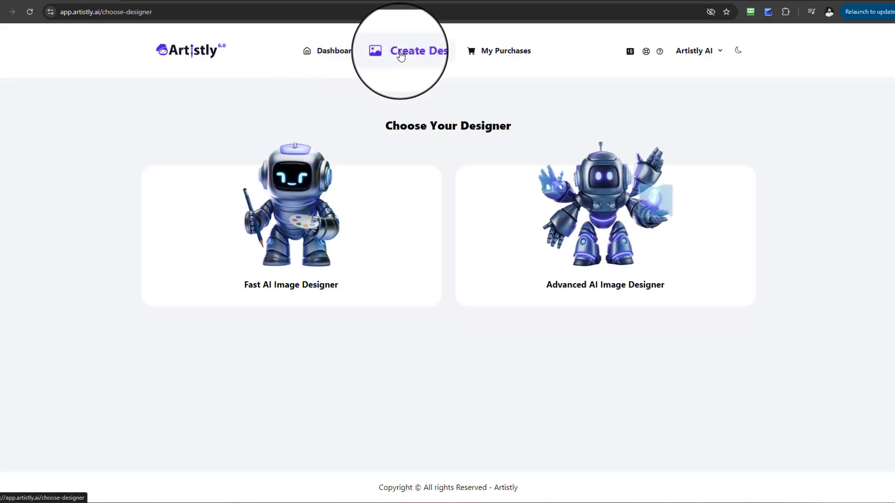
left_click(299, 259)
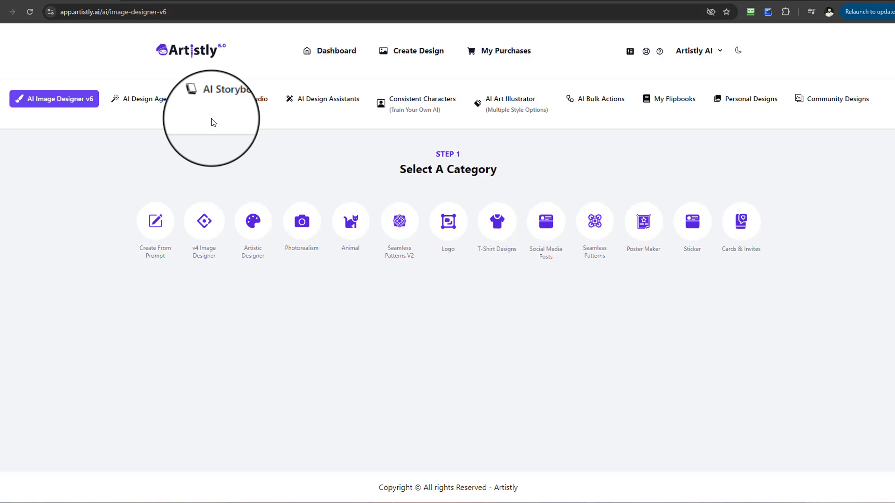
left_click(314, 100)
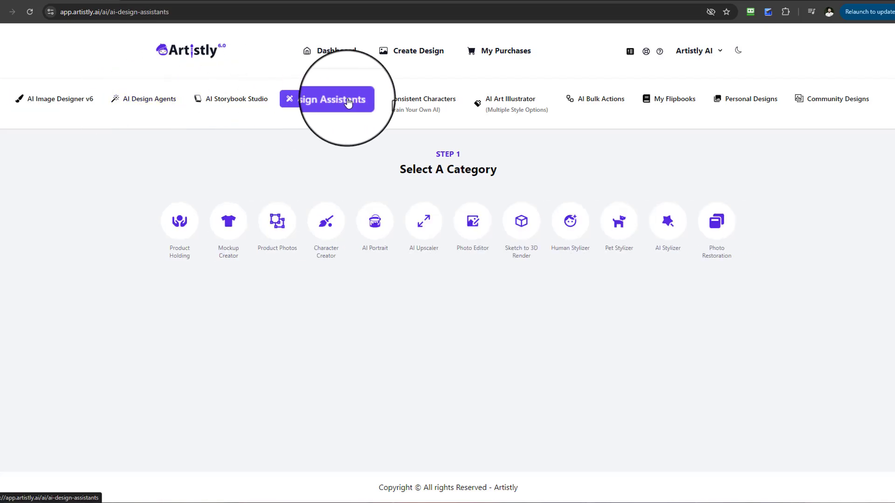
Highlight the 'STEP 1' and 'Select A Category' headings, then pick the AI Stylizer category.
left_click_drag(435, 154, 466, 155)
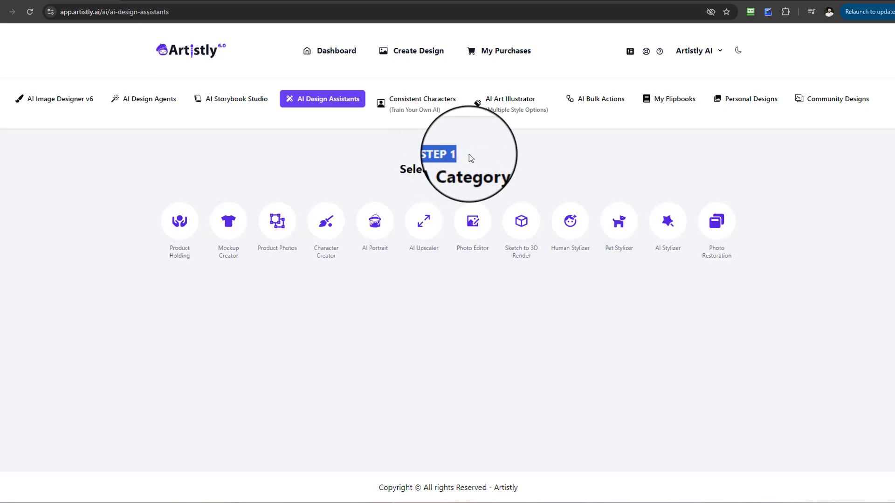
left_click_drag(398, 171, 513, 172)
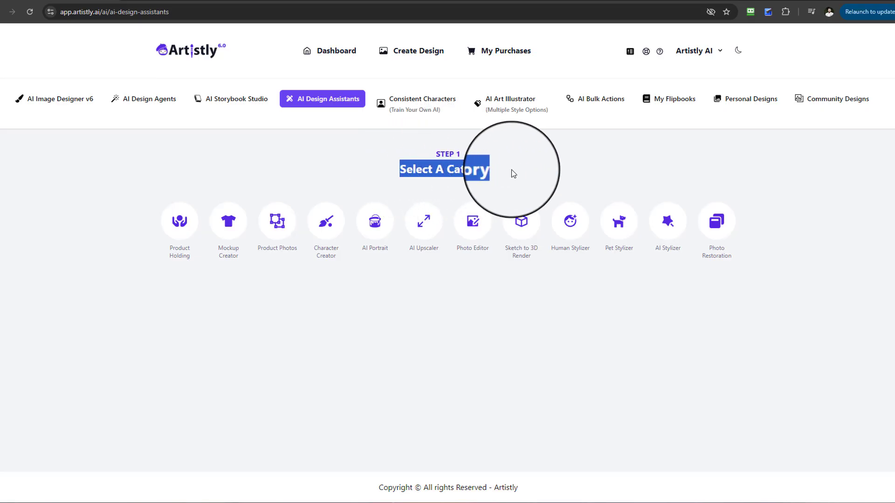
left_click(667, 224)
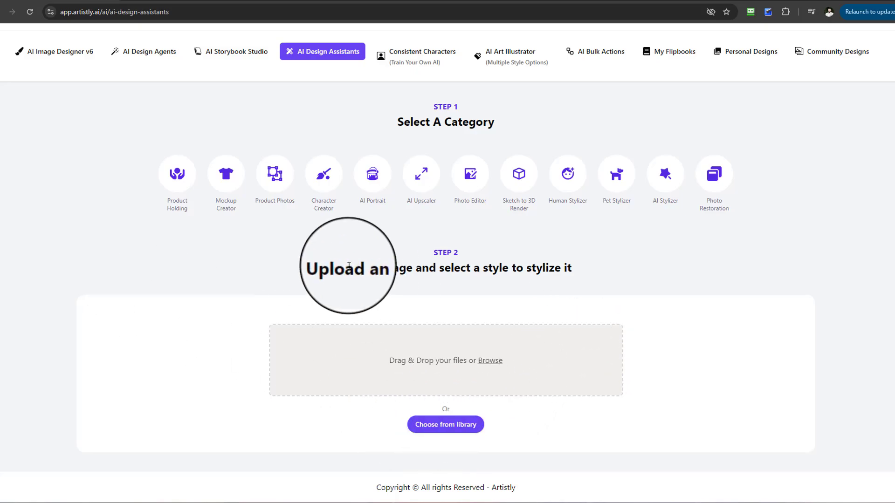
Select the AI Stylizer category again to reveal the image upload area.
left_click(677, 177)
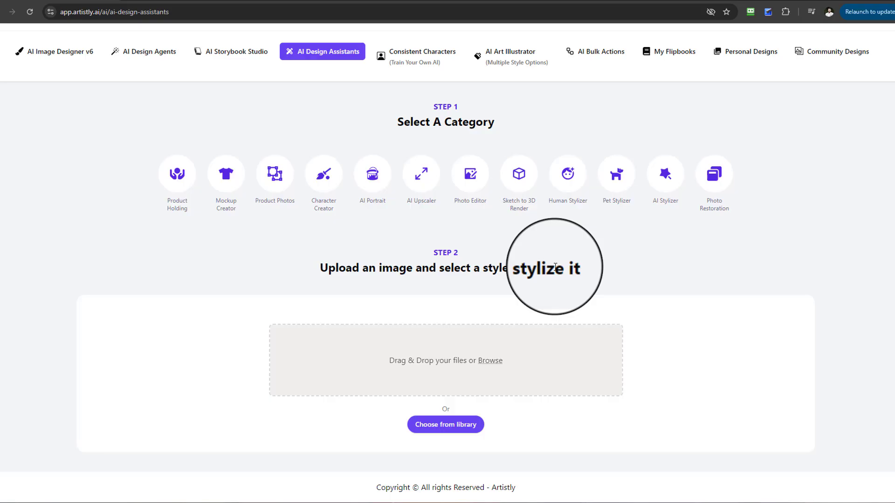
Load the girl-in-green-dress photo from the Media Library and view the style grid.
left_click(456, 424)
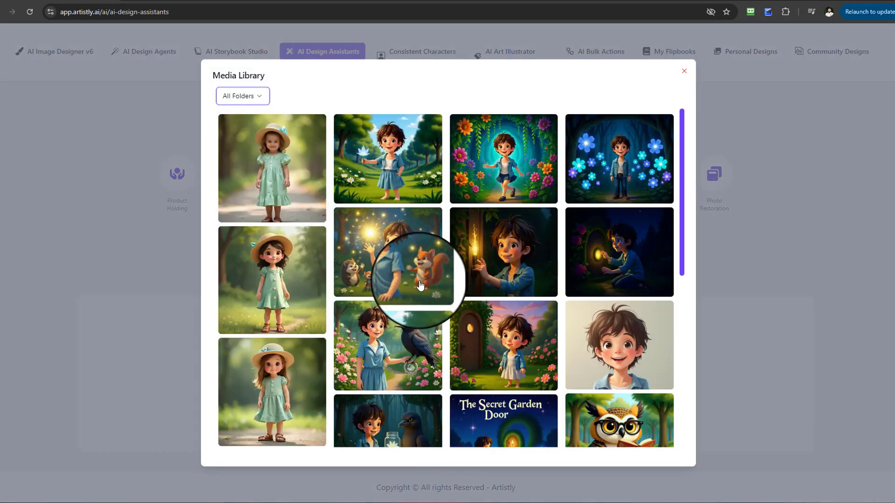
scroll(280, 219, "down", 4)
left_click(270, 290)
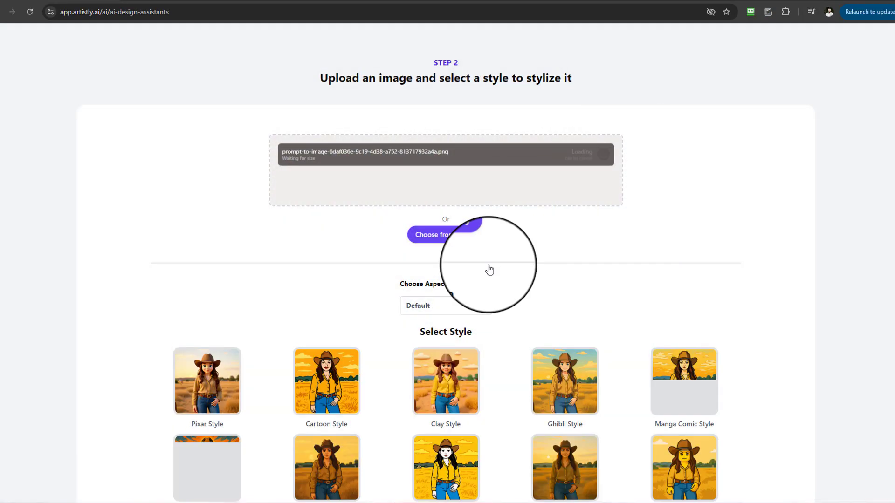
scroll(759, 216, "down", 4)
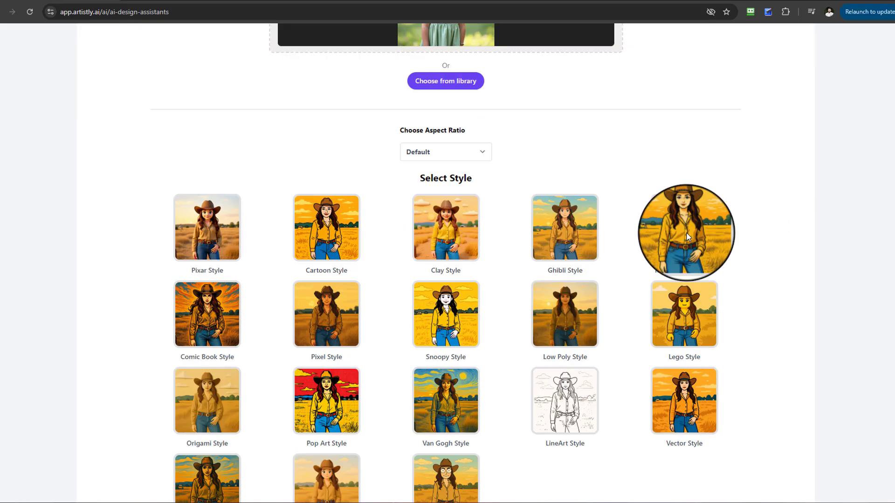
scroll(516, 195, "up", 5)
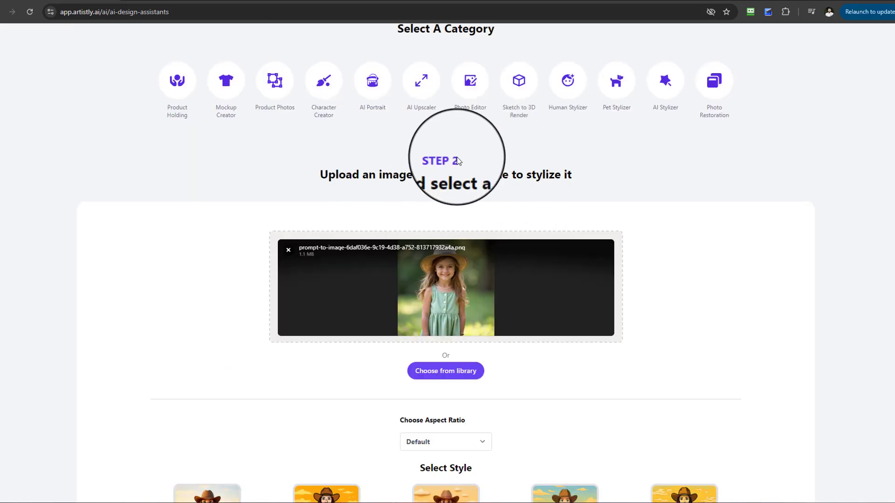
scroll(485, 236, "down", 4)
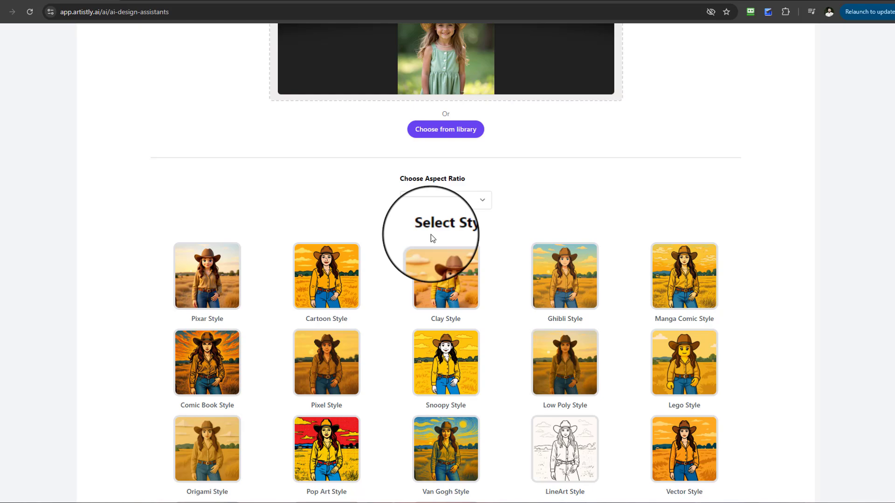
Choose 1:1 (1024 X 1024) px from the Choose Aspect Ratio dropdown.
triple_click(466, 178)
left_click(475, 200)
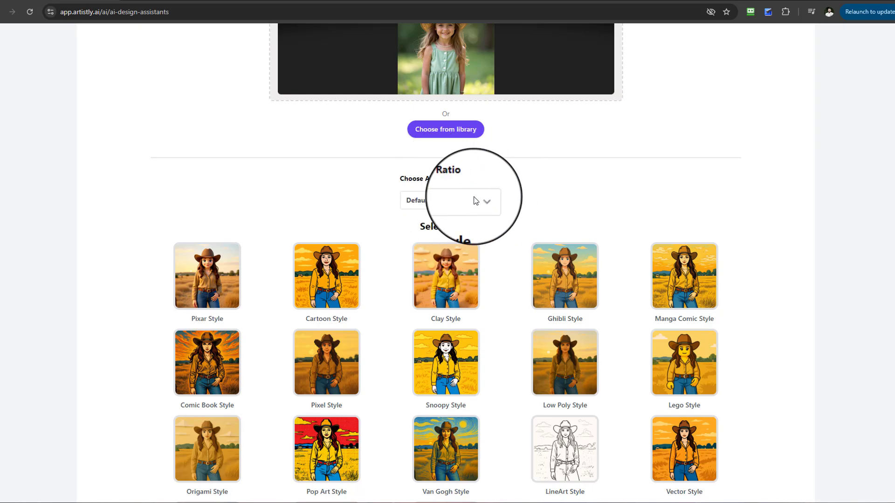
left_click(476, 201)
left_click(438, 227)
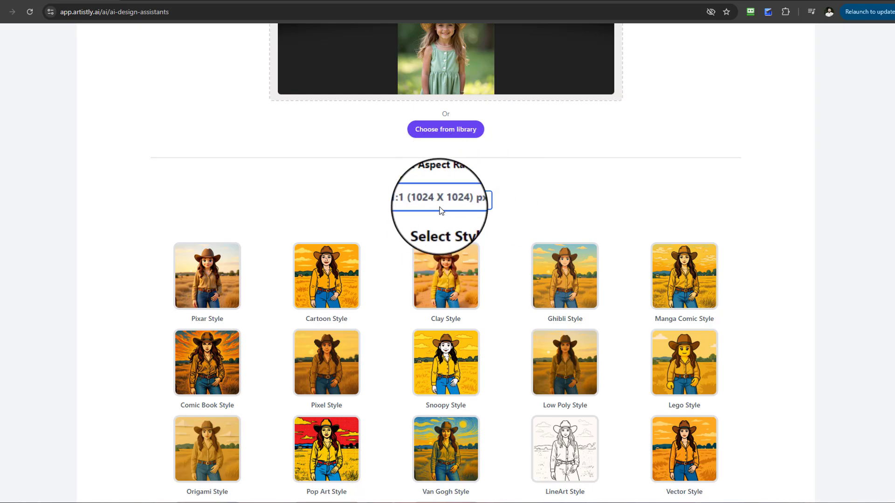
left_click(441, 205)
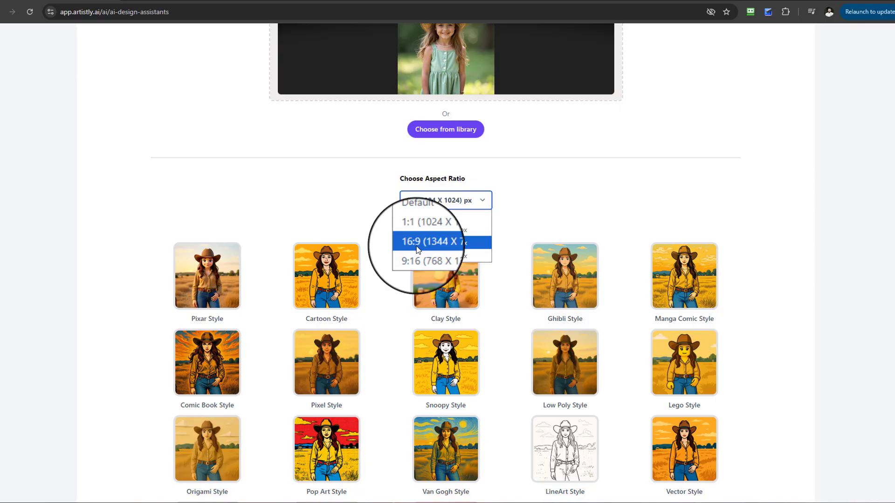
left_click(575, 211)
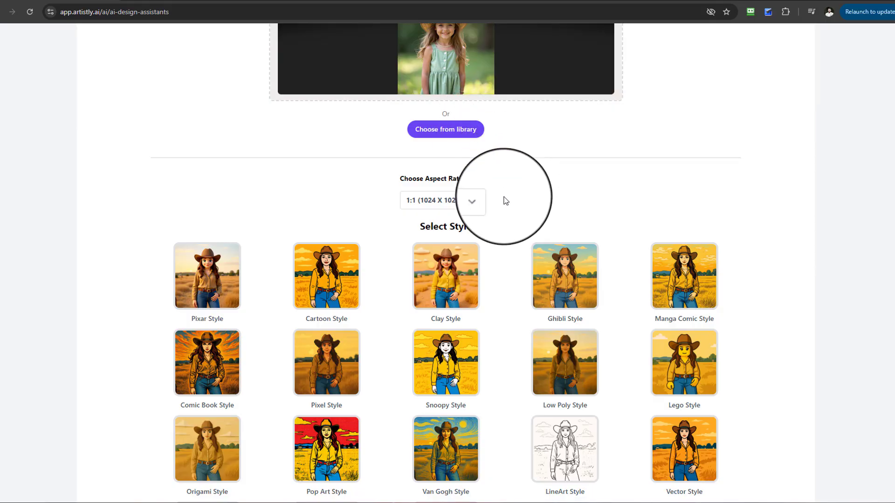
scroll(506, 201, "down", 2)
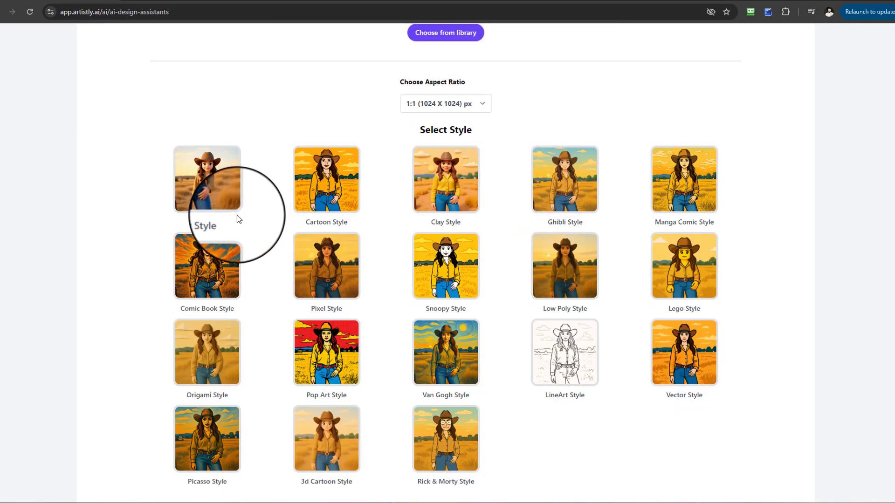
scroll(238, 224, "up", 3)
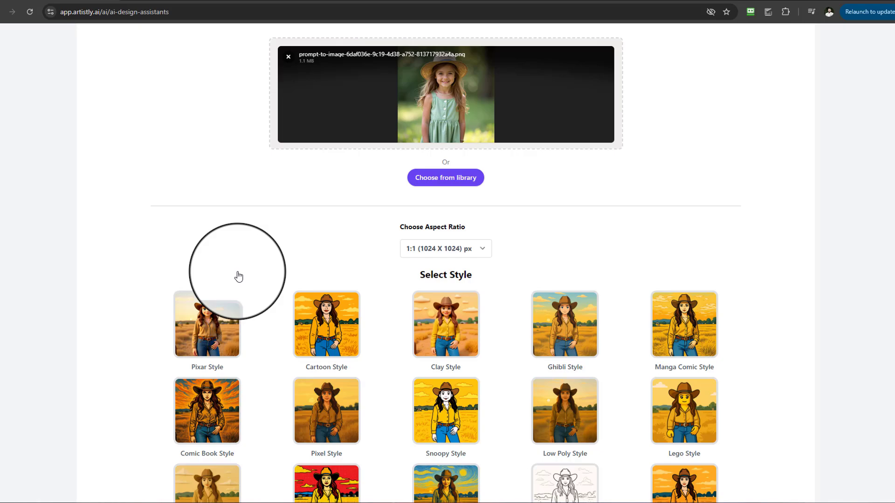
scroll(238, 276, "down", 2)
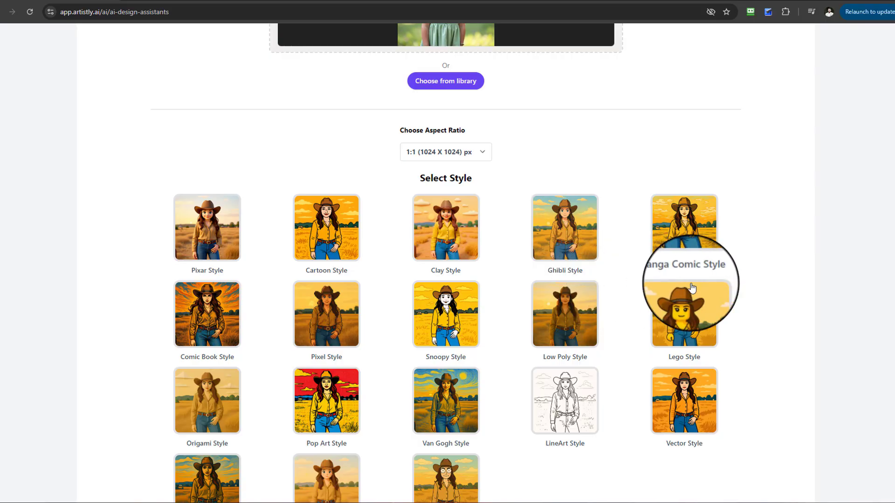
scroll(458, 300, "down", 2)
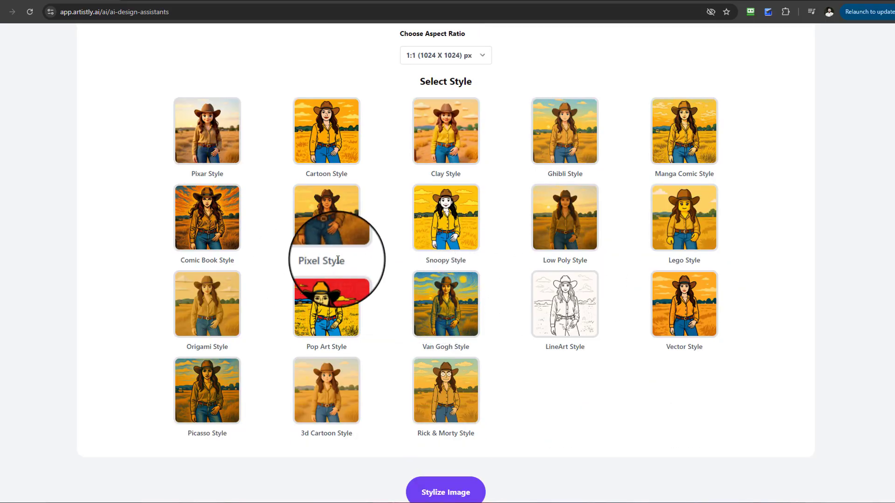
scroll(375, 346, "down", 1)
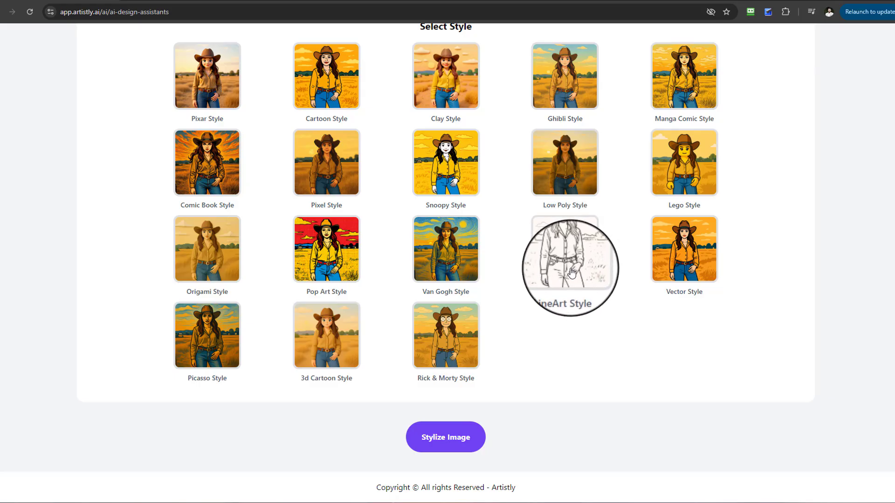
scroll(618, 343, "up", 9)
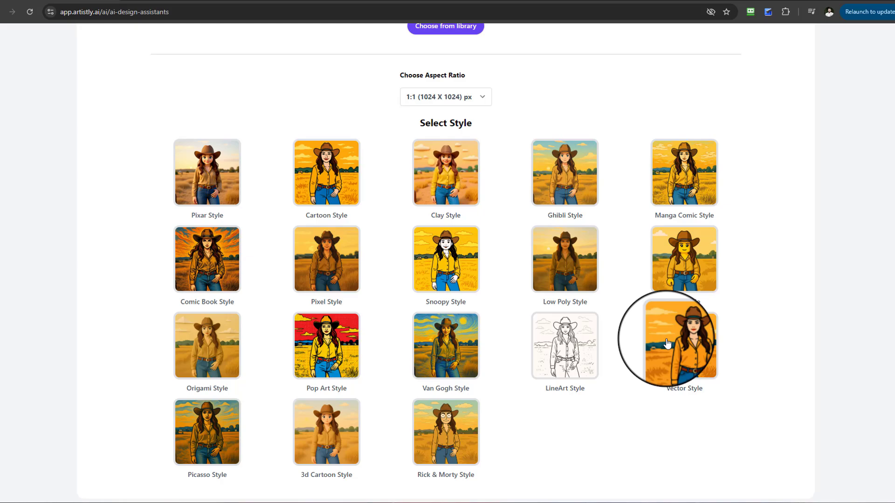
scroll(468, 290, "down", 2)
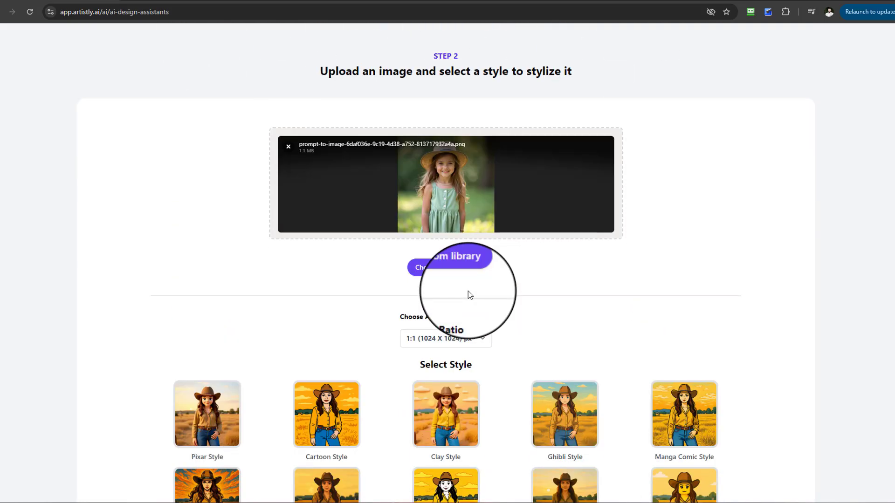
scroll(550, 238, "up", 4)
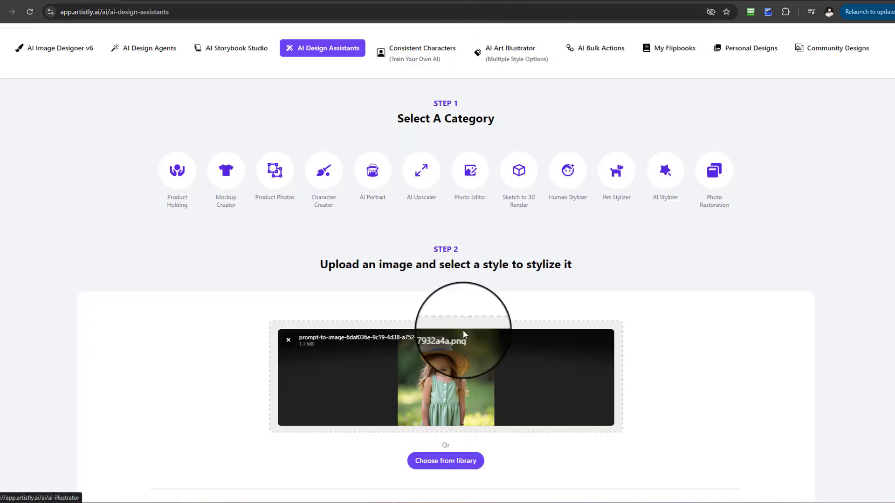
scroll(447, 344, "down", 1)
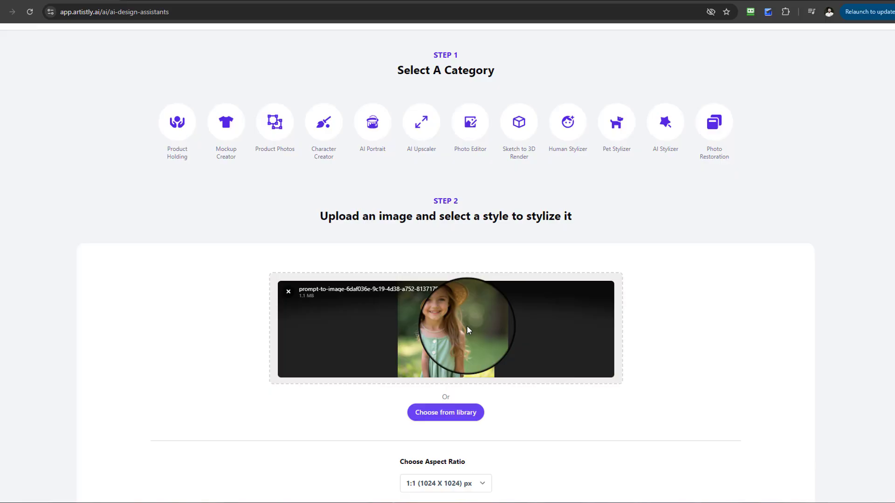
scroll(467, 329, "down", 5)
scroll(486, 317, "down", 4)
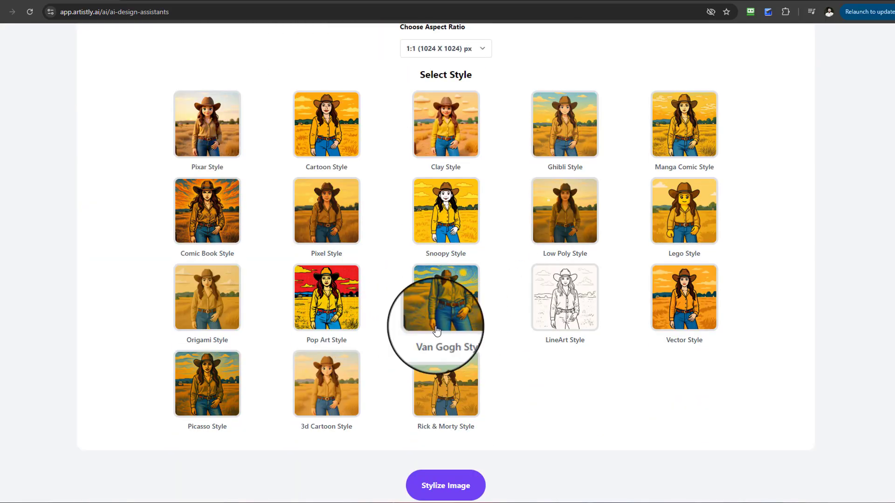
left_click(690, 298)
Generate the Vector Style version of the girl photo.
scroll(510, 366, "down", 1)
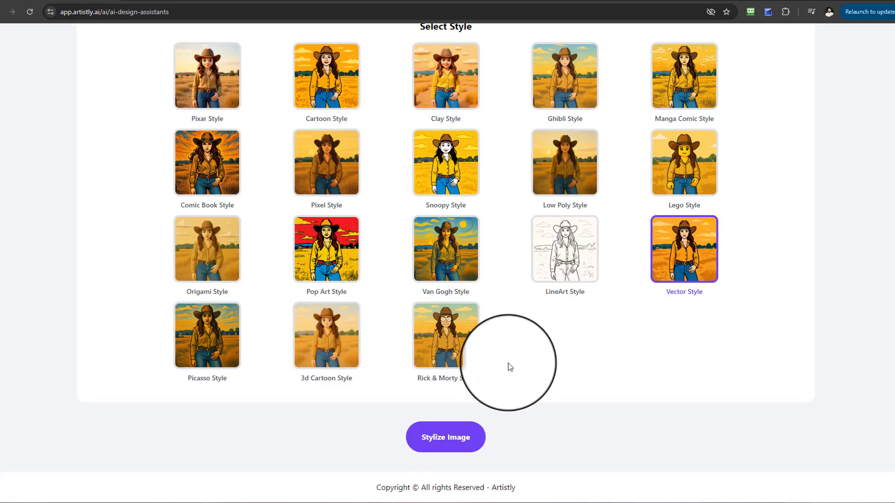
left_click(437, 448)
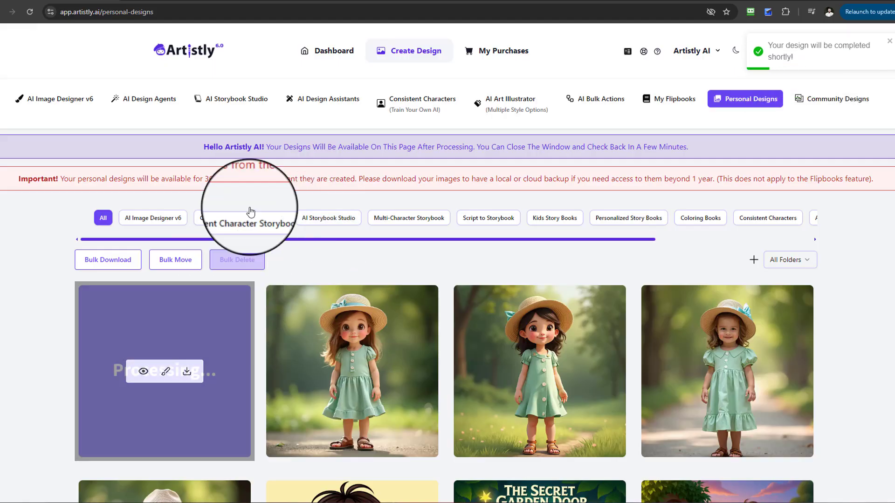
scroll(472, 305, "down", 3)
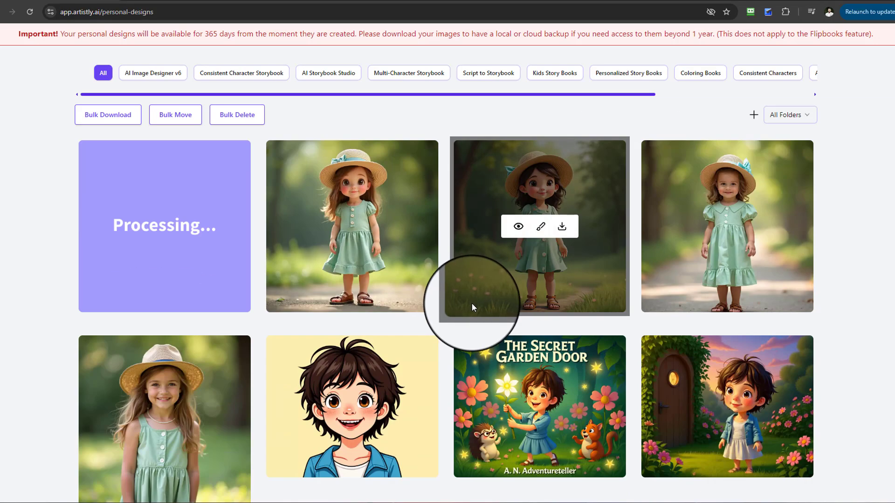
scroll(472, 307, "up", 3)
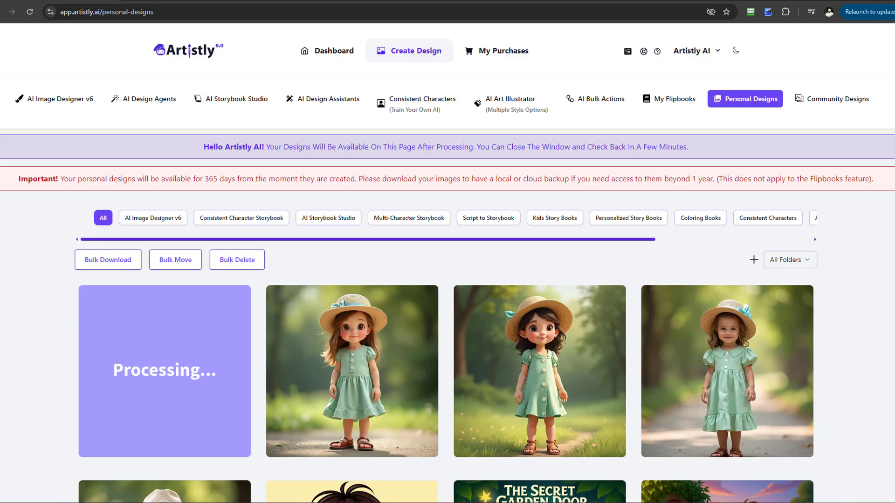
Check the new design's details show Style: Vector Style, 1024 x 1024, then close them.
left_click(145, 373)
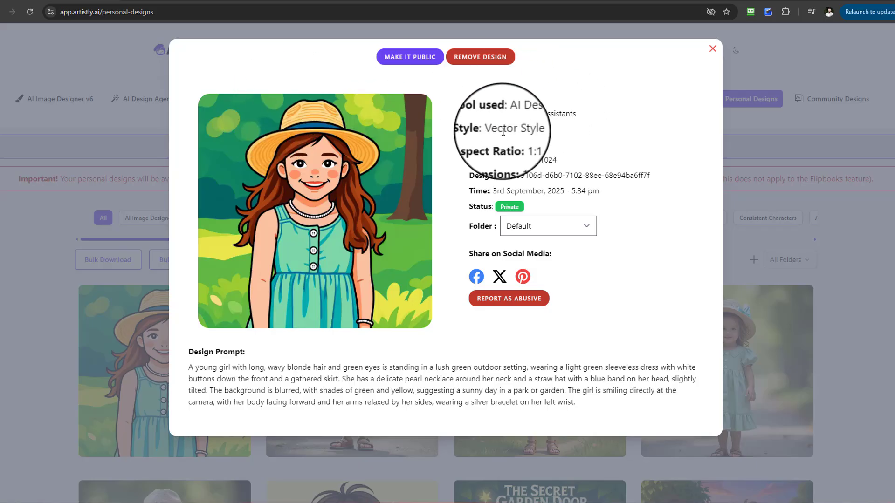
left_click(708, 52)
scroll(290, 356, "down", 4)
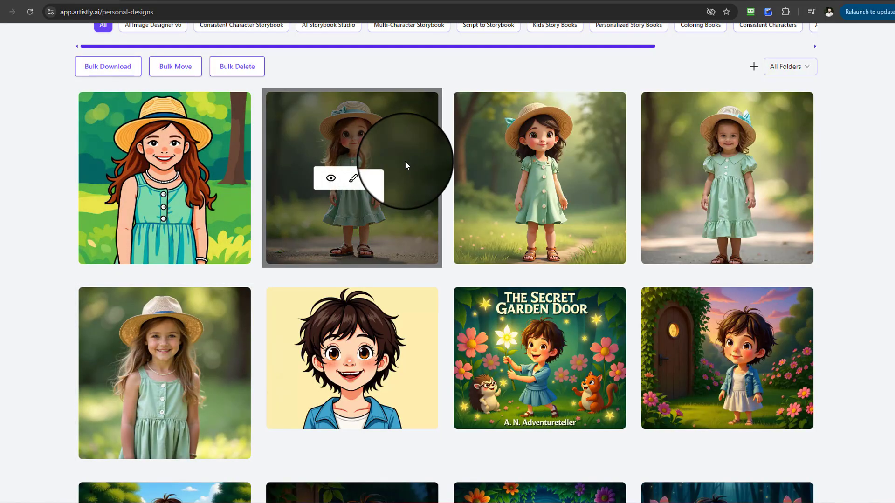
scroll(785, 378, "up", 4)
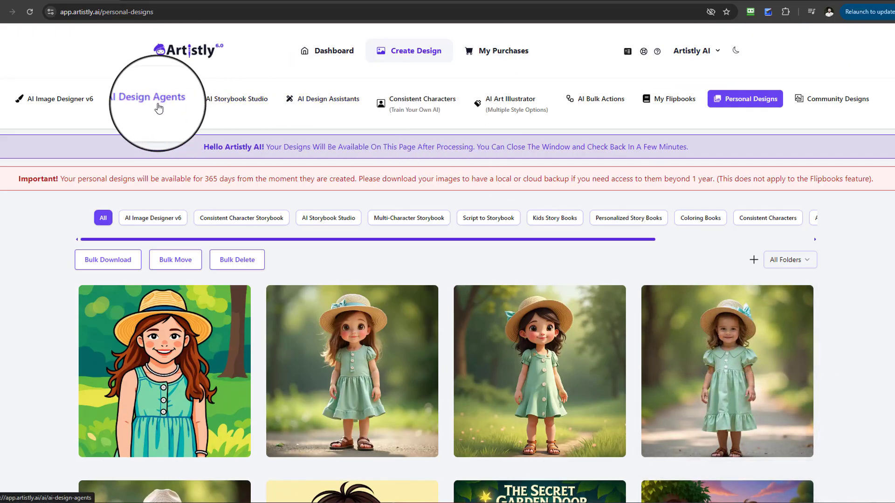
Open AI Stylizer and load the girl-in-green-dress photo from the library.
left_click(305, 101)
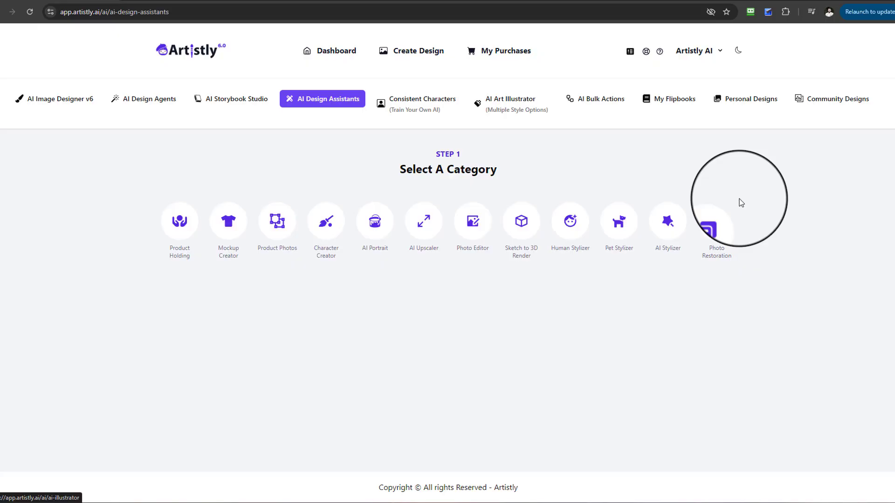
left_click(669, 221)
left_click(454, 425)
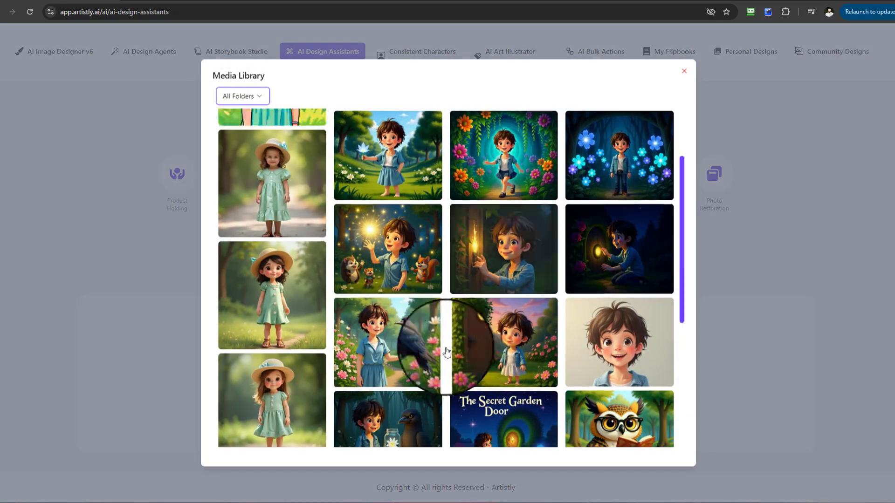
scroll(447, 351, "down", 3)
left_click(280, 379)
Select LineArt Style and start generating the line-art version.
scroll(715, 350, "down", 7)
scroll(715, 350, "up", 5)
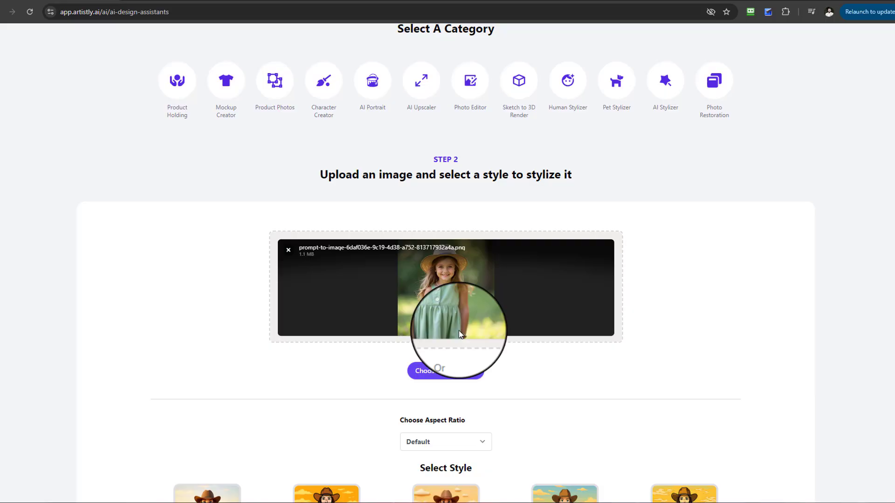
scroll(490, 303, "down", 2)
scroll(490, 303, "down", 4)
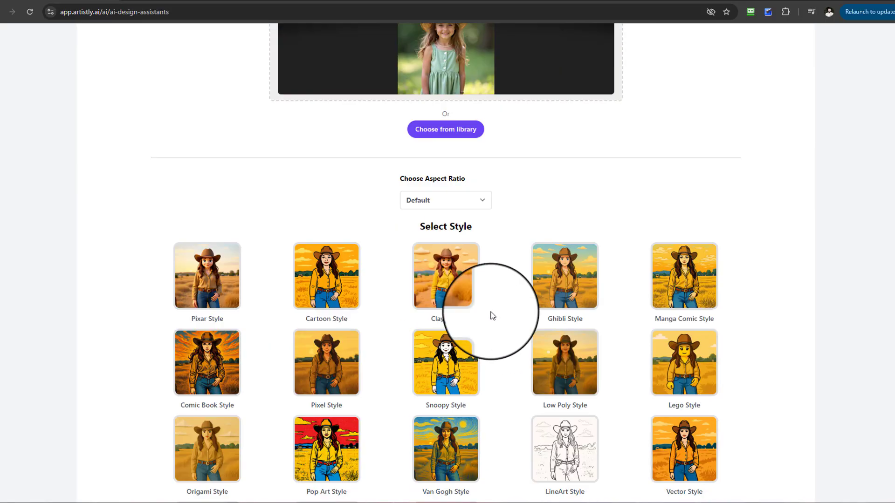
scroll(493, 312, "up", 1)
scroll(499, 334, "up", 5)
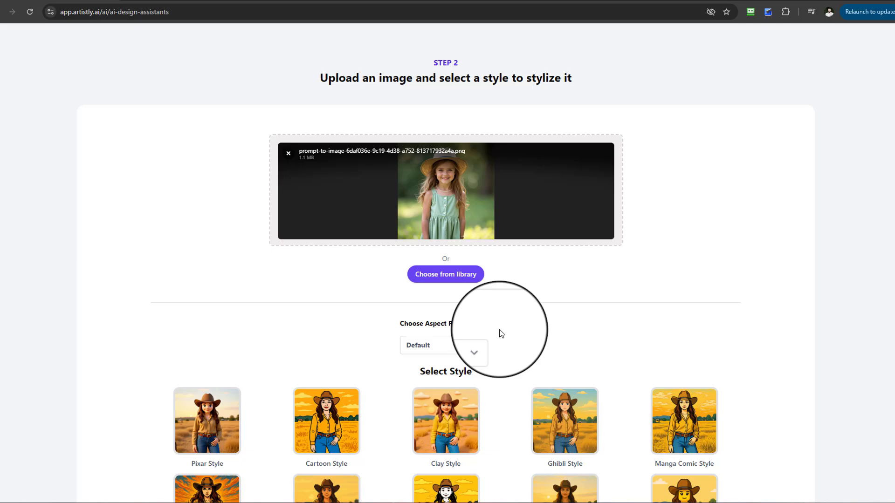
scroll(500, 333, "down", 6)
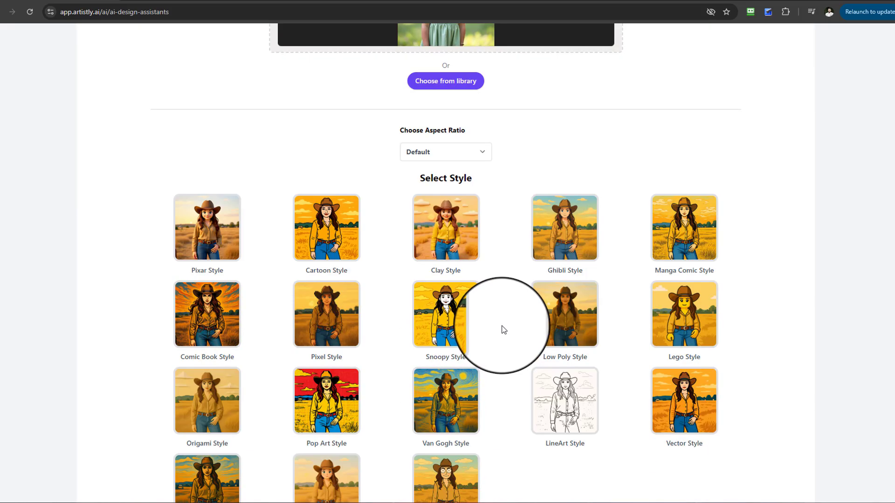
scroll(504, 329, "down", 3)
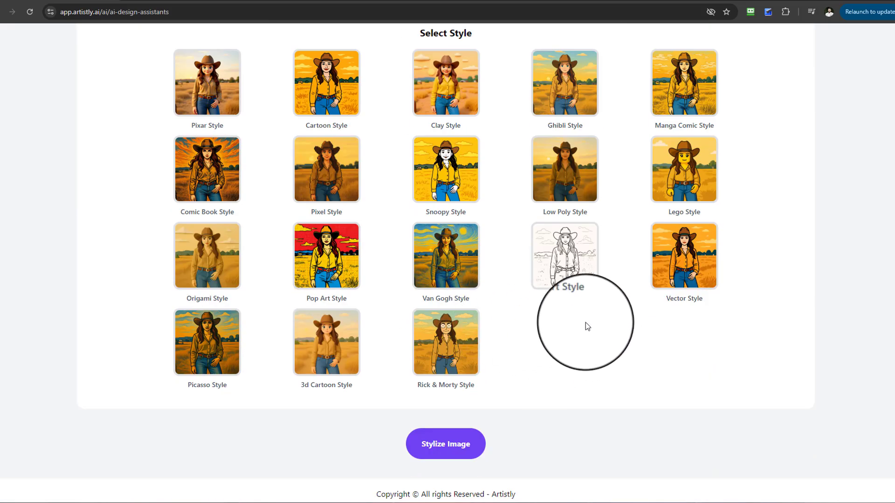
left_click(579, 294)
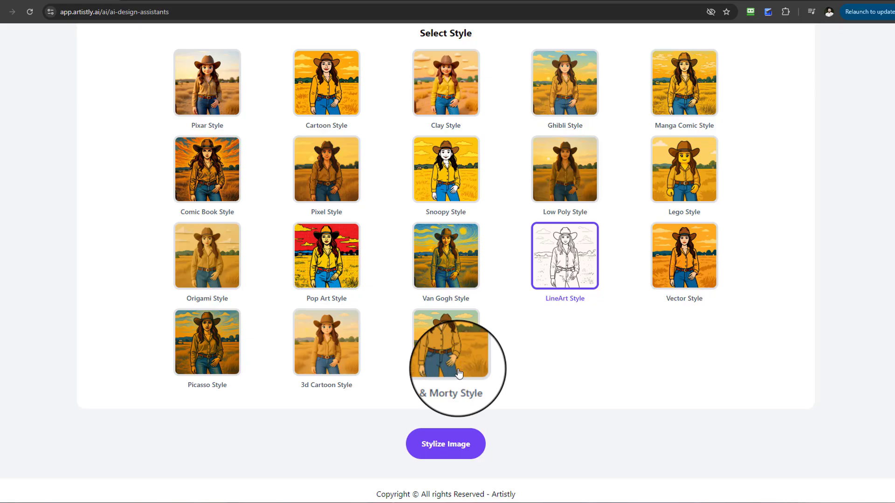
scroll(459, 373, "up", 8)
scroll(526, 400, "down", 8)
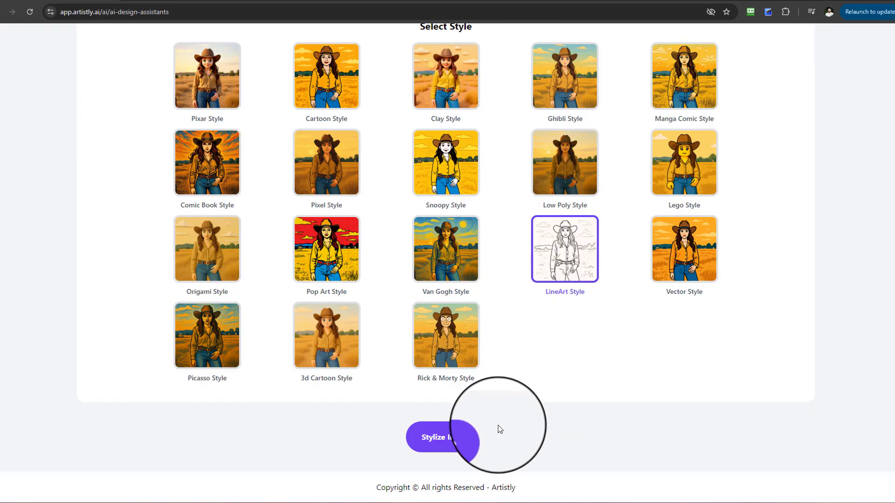
left_click(444, 442)
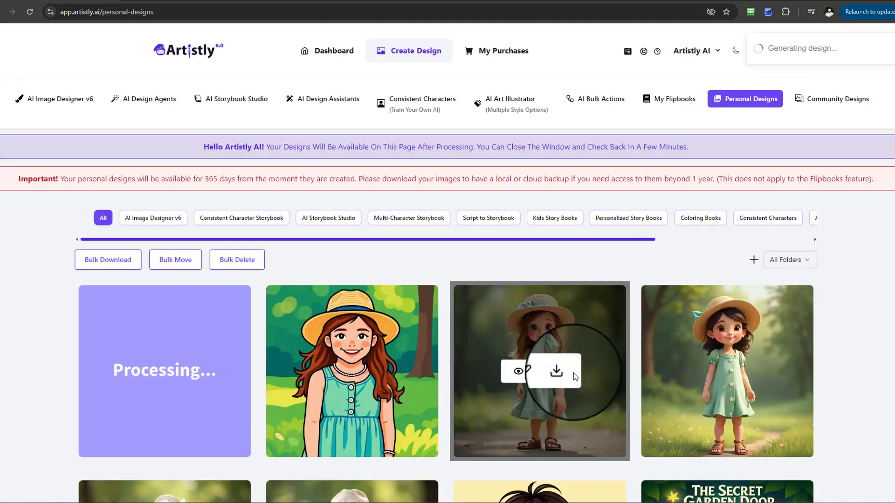
Open the finished line-art tile's details to confirm LineArt Style, then close them.
scroll(490, 368, "down", 2)
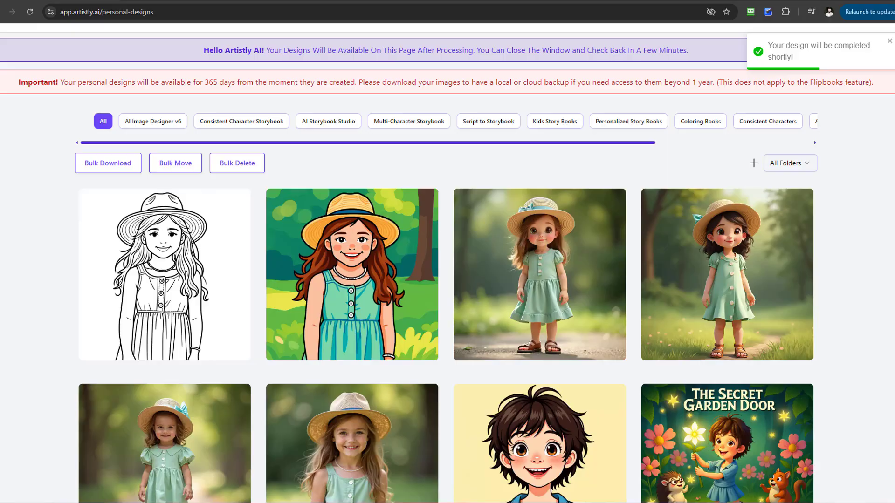
mouse_move(161, 226)
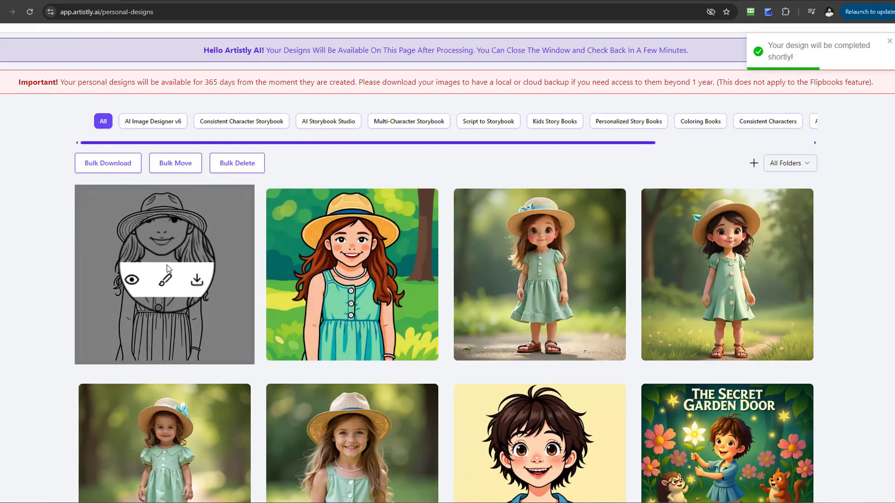
scroll(231, 303, "down", 1)
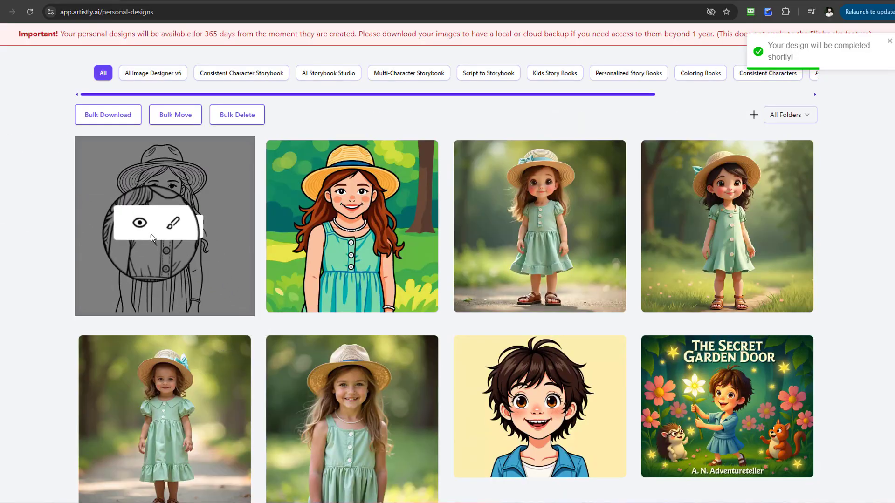
scroll(280, 401, "down", 2)
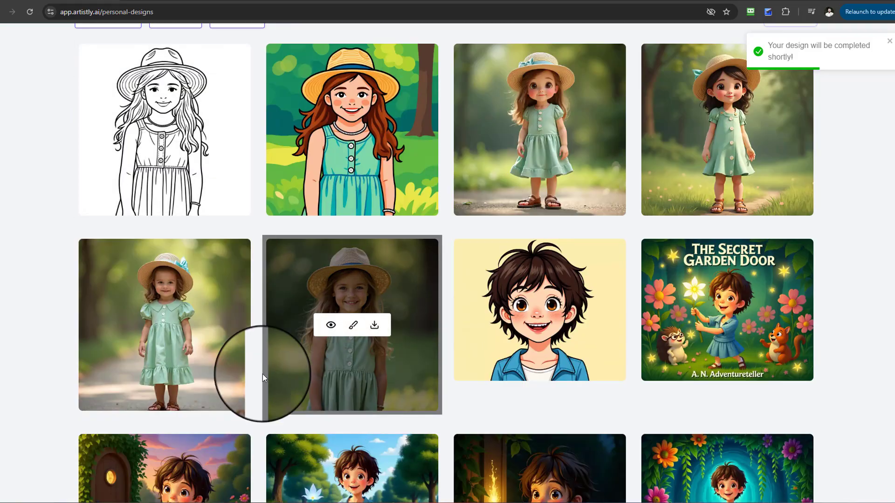
left_click(143, 130)
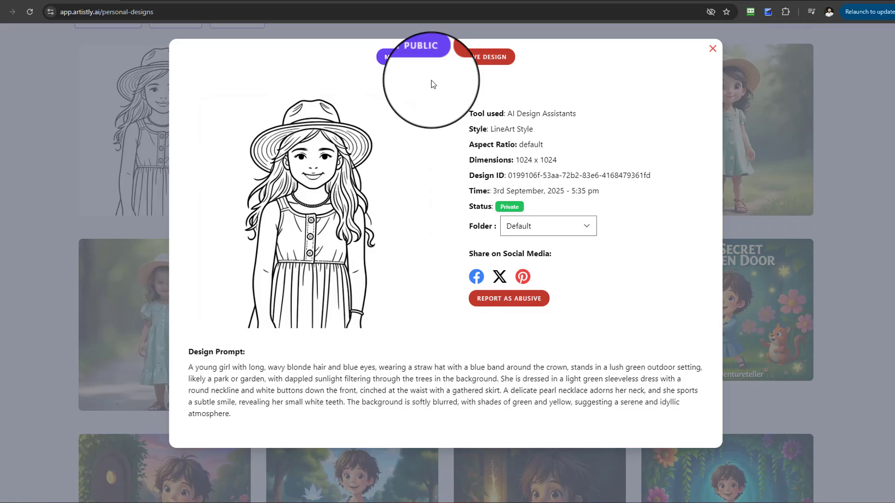
left_click(713, 49)
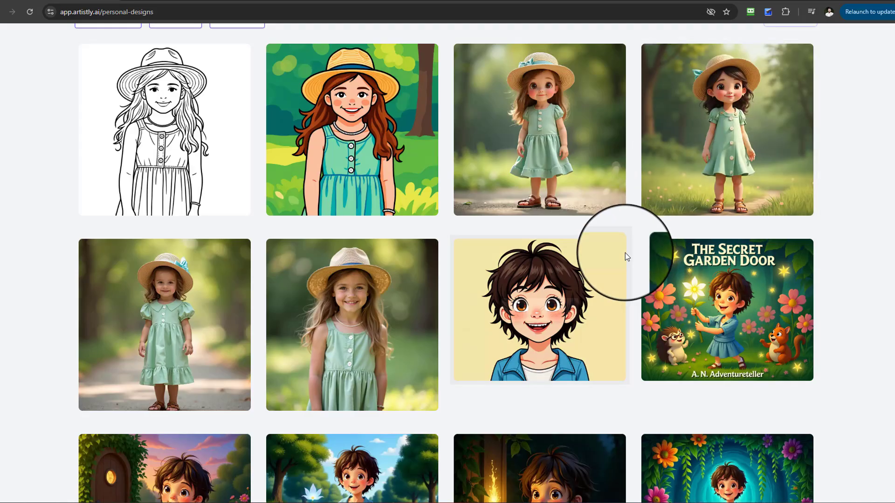
scroll(625, 253, "down", 3)
scroll(628, 259, "up", 3)
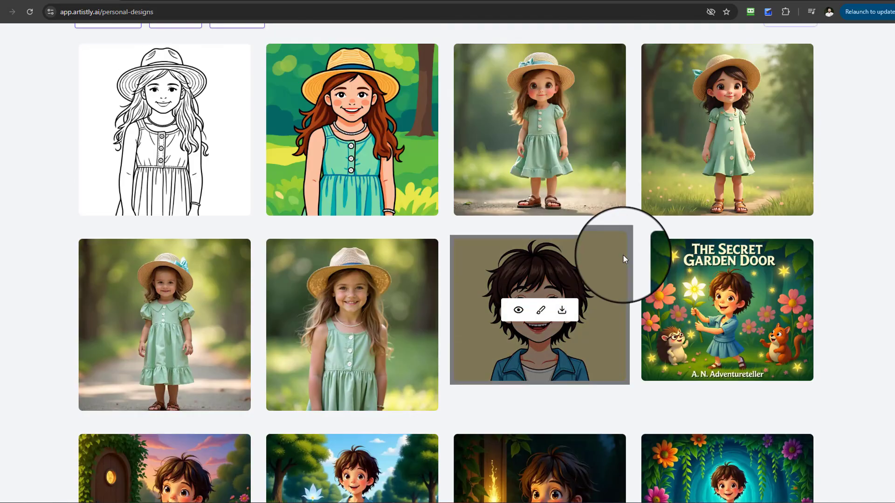
scroll(187, 140, "up", 3)
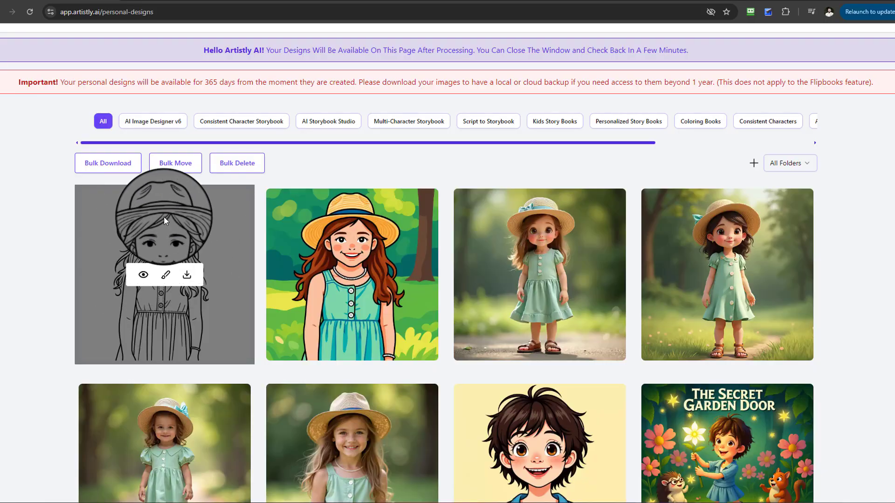
scroll(164, 216, "up", 2)
scroll(180, 309, "down", 1)
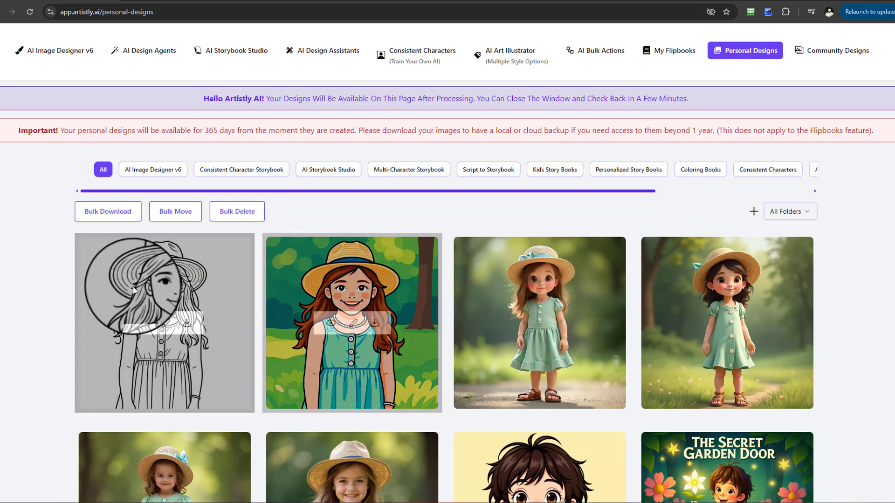
scroll(182, 304, "up", 1)
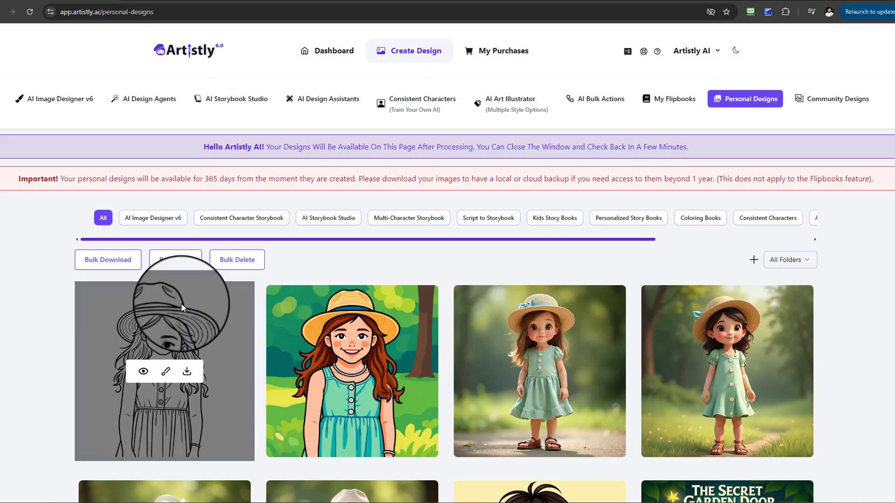
Return to AI Design Assistants and select AI Stylizer for a fresh upload.
left_click(308, 100)
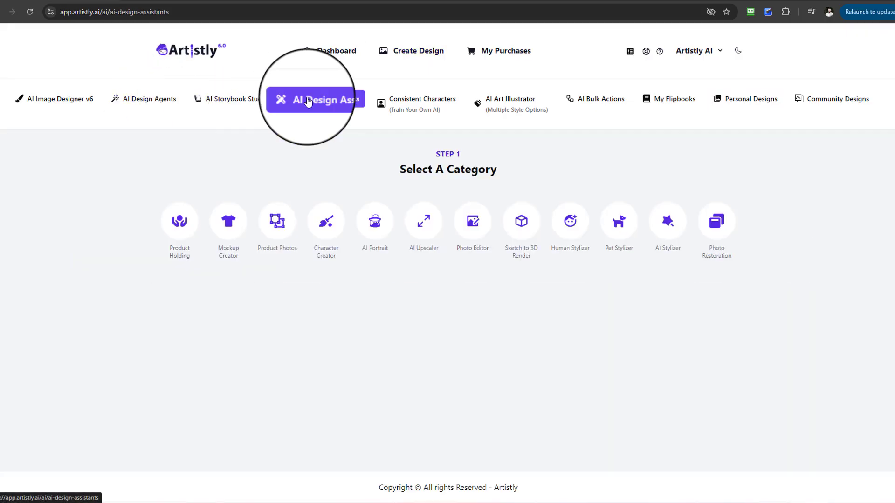
left_click(671, 230)
scroll(672, 230, "down", 1)
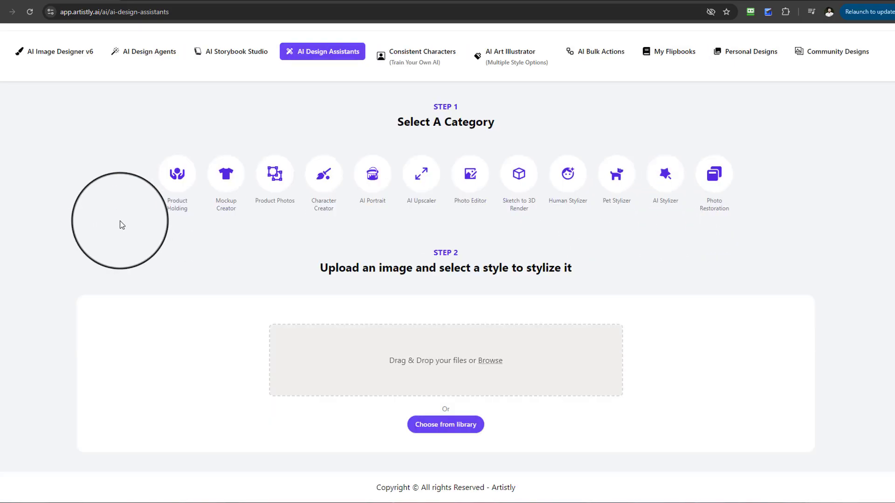